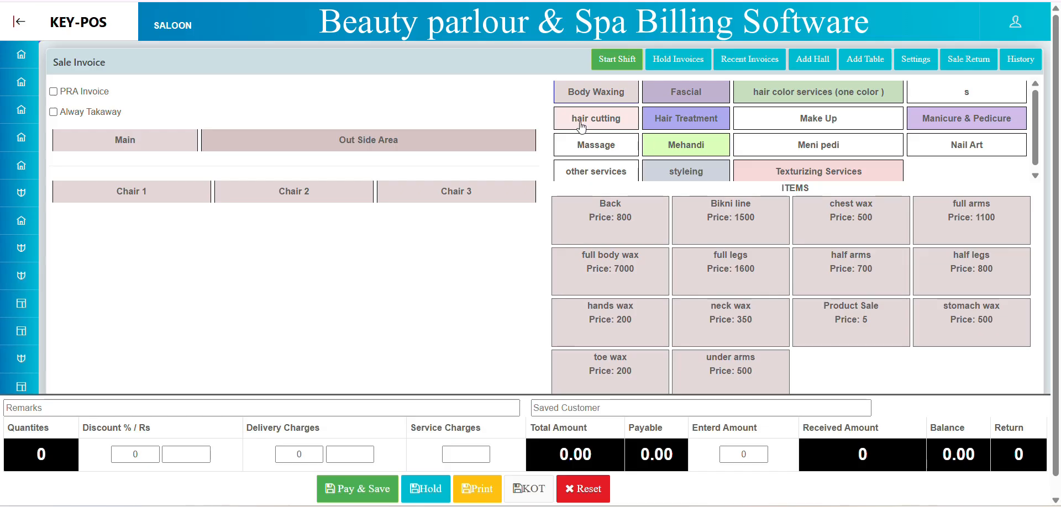
# - View the Massage services, and switch the item list to the Mehandi services
pyautogui.click(605, 149)
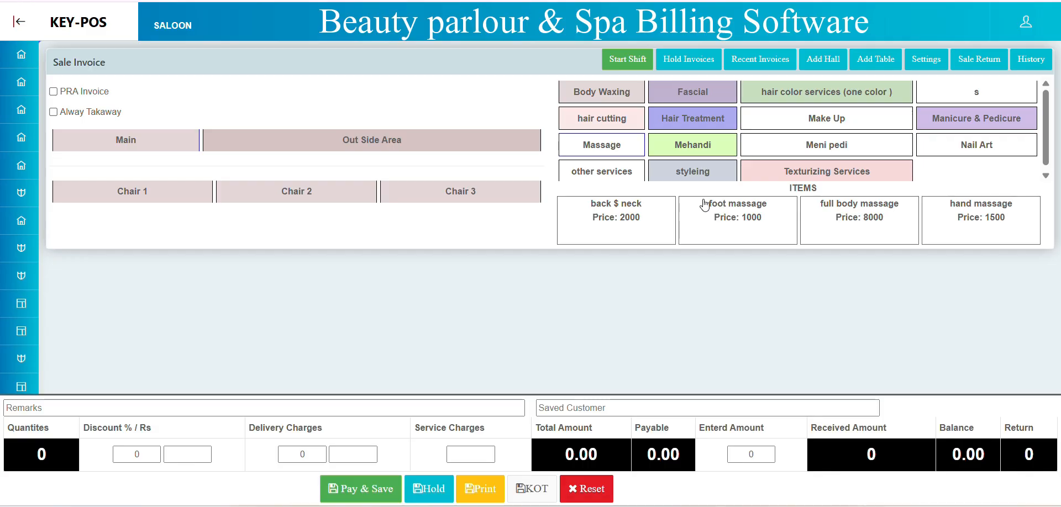
pyautogui.click(701, 151)
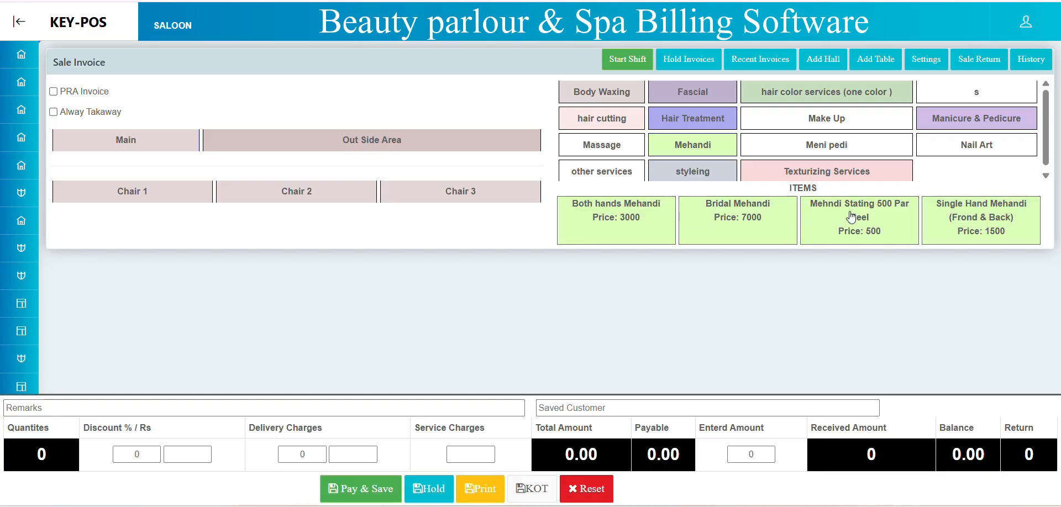
# - Start a sale for Chair 1 in the Main hall and assign the first listed waiter
pyautogui.click(252, 146)
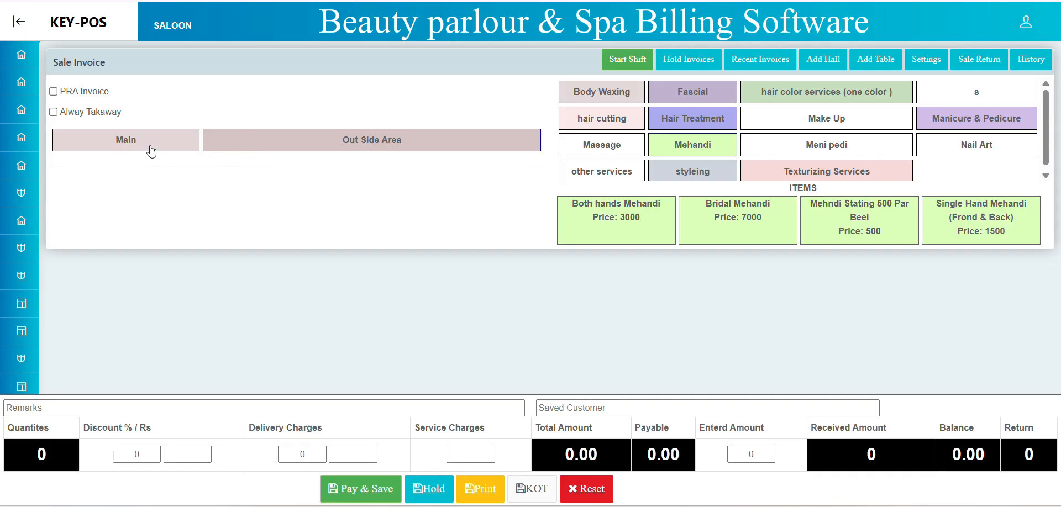
pyautogui.click(152, 148)
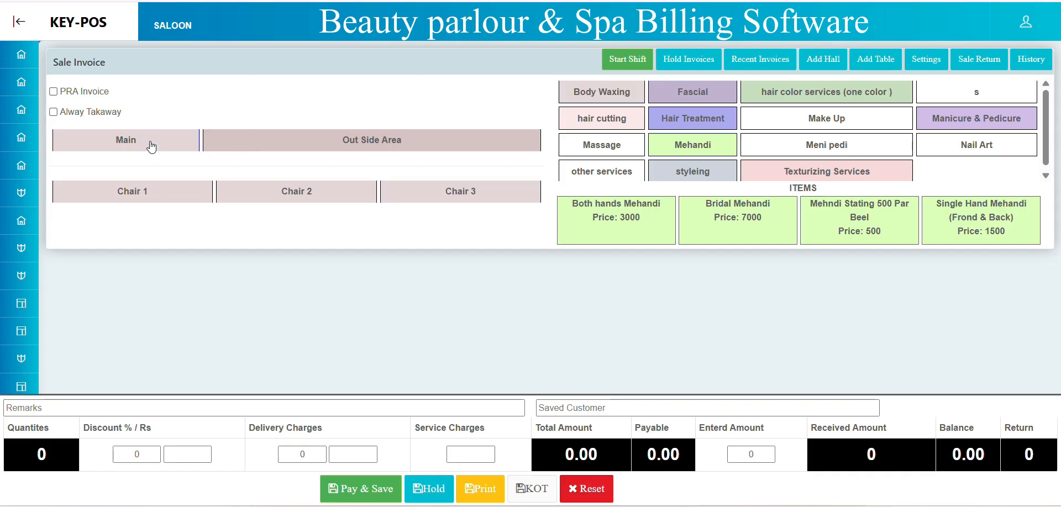
pyautogui.click(154, 193)
pyautogui.click(155, 193)
pyautogui.click(155, 191)
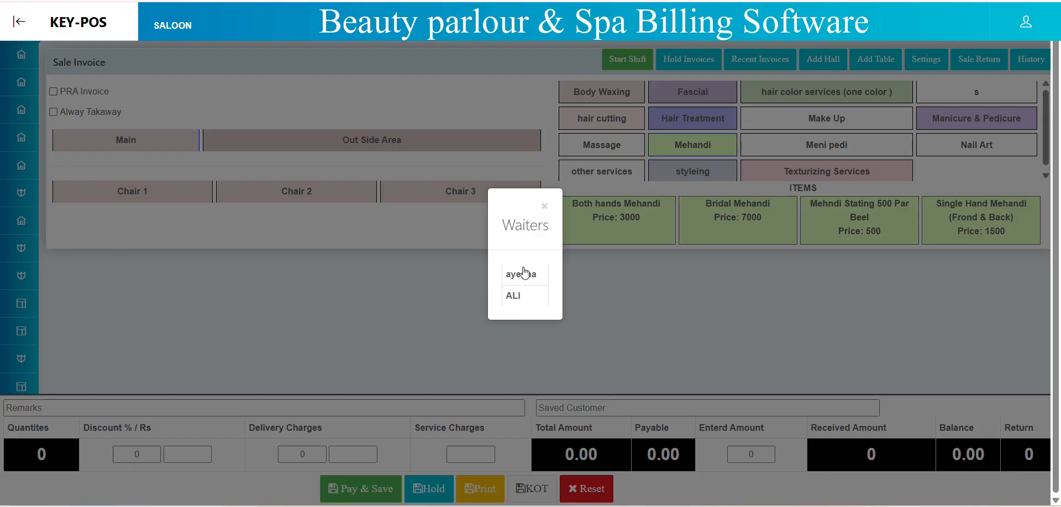
pyautogui.click(522, 274)
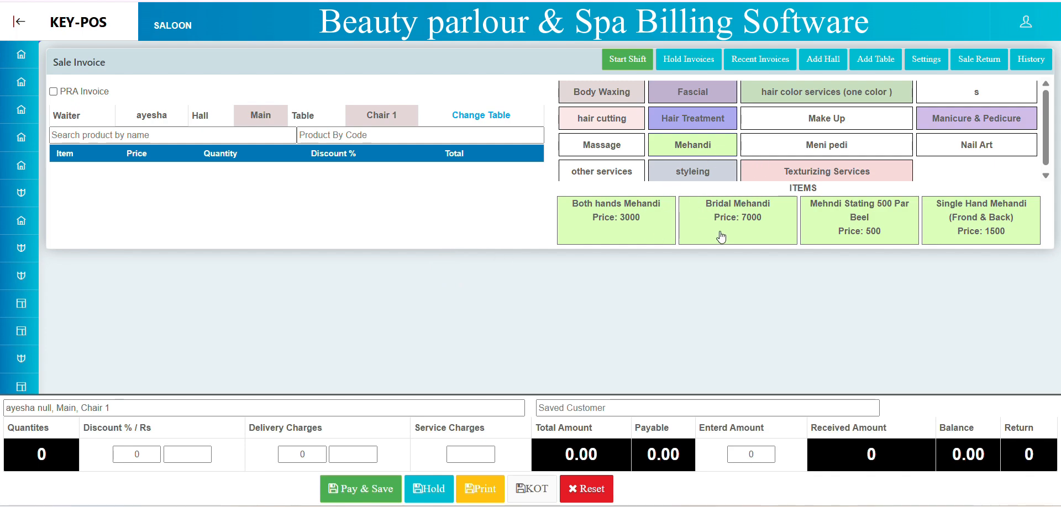
# - Add Both hands Mehandi, Bridal Mehandi and Single Hand Mehandi (Frond & Back) to the invoice
pyautogui.click(645, 223)
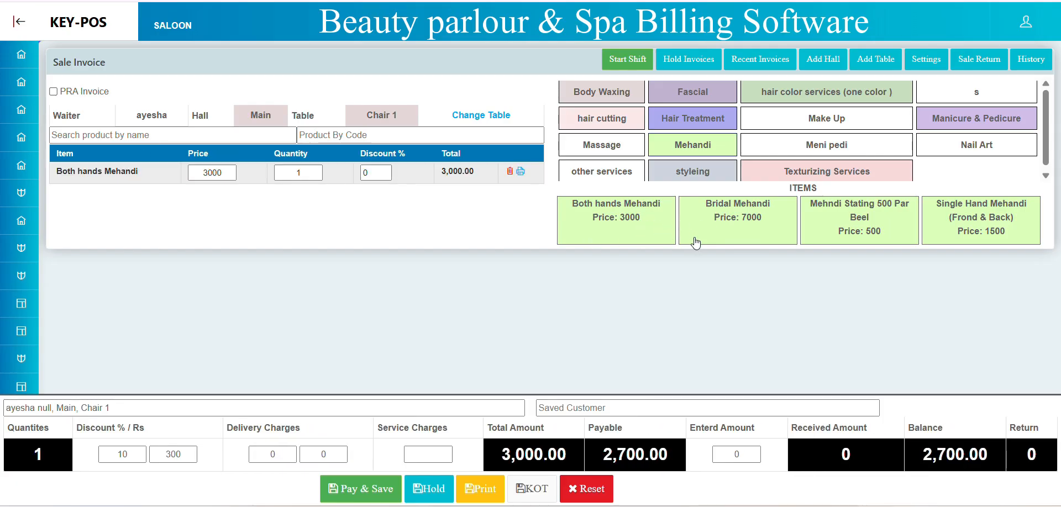
pyautogui.click(843, 227)
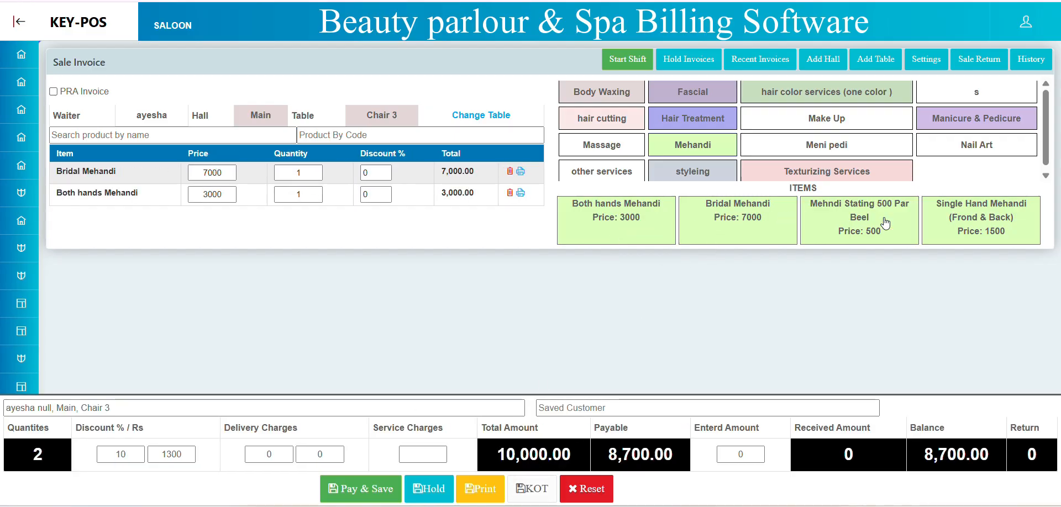
pyautogui.click(947, 234)
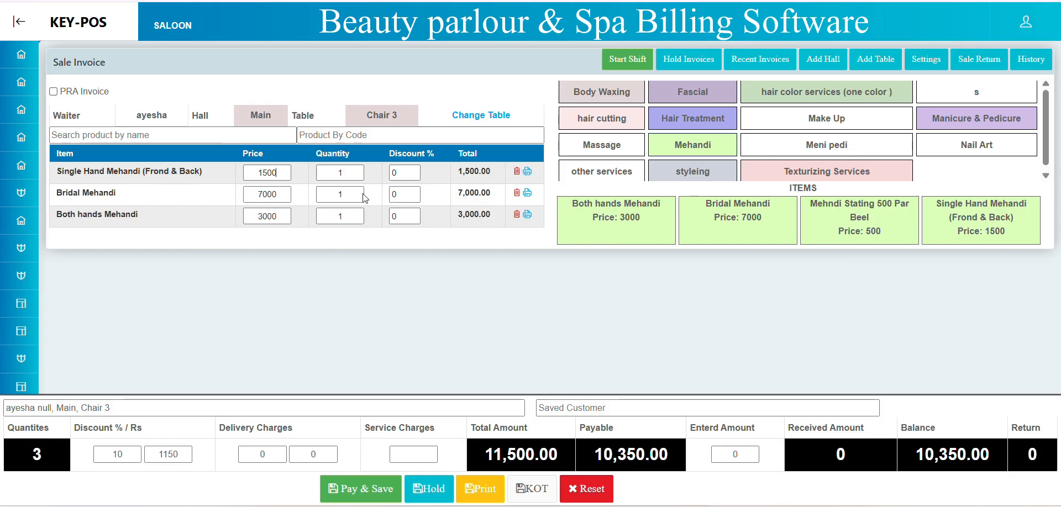
# - Clear the Single Hand Mehandi line's discount and set the overall invoice discount to 10%
pyautogui.click(406, 173)
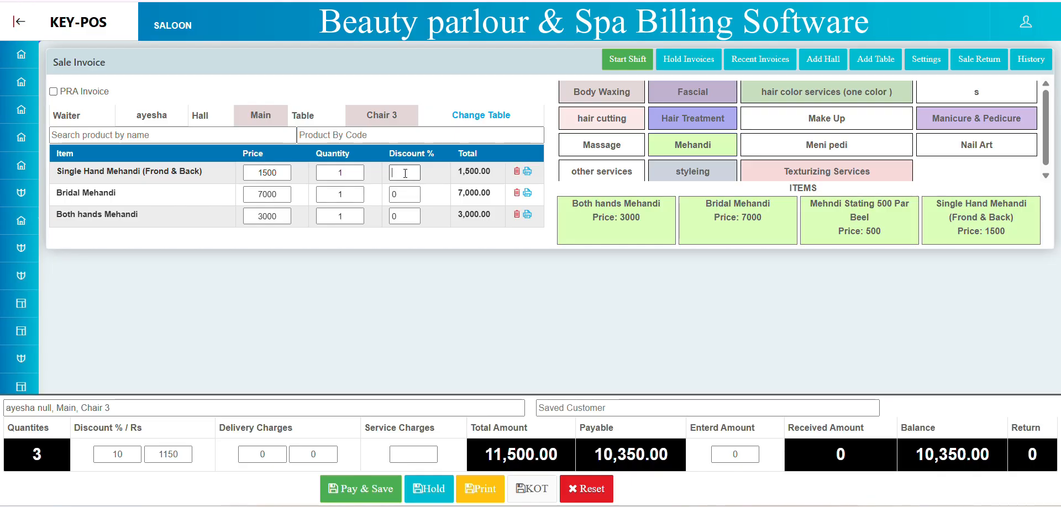
pyautogui.press('BackSpace')
pyautogui.doubleClick(135, 452)
pyautogui.press('BackSpace')
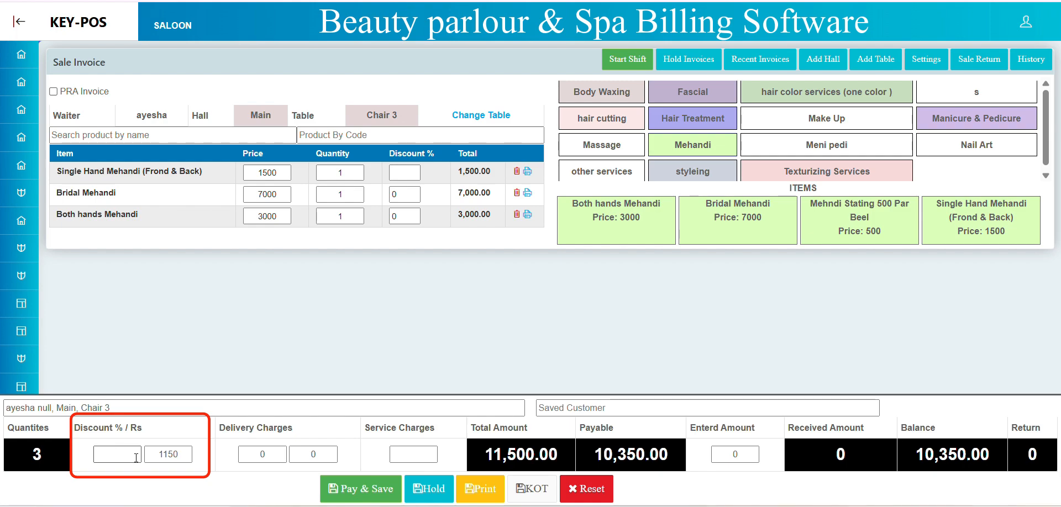
pyautogui.write('10')
pyautogui.doubleClick(166, 455)
pyautogui.click(293, 349)
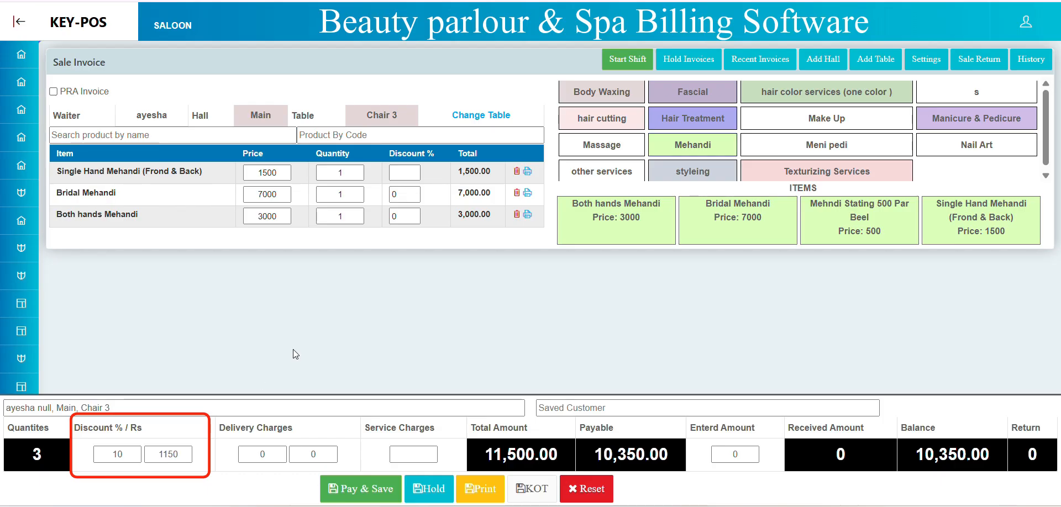
# - Put the Chair 1 invoice on hold
pyautogui.click(365, 498)
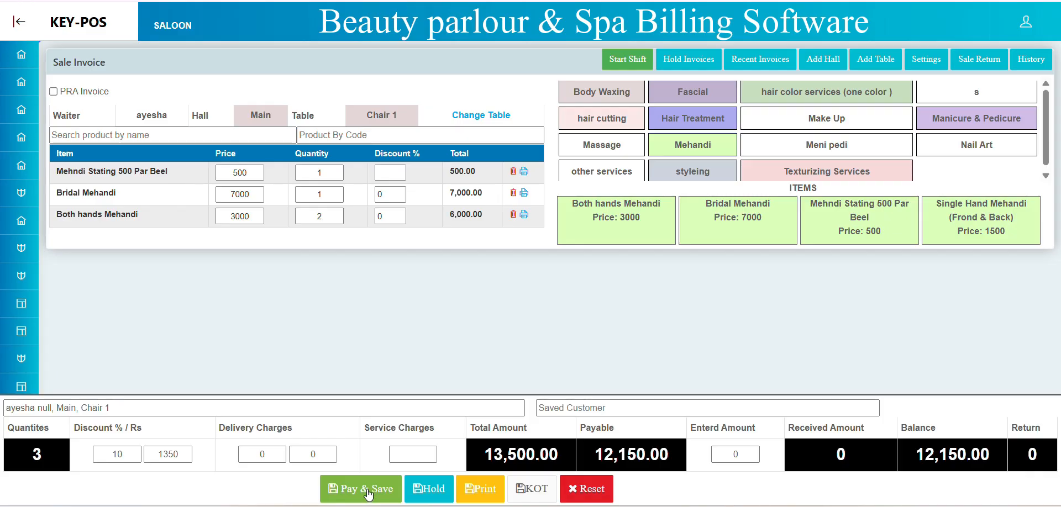
pyautogui.click(426, 490)
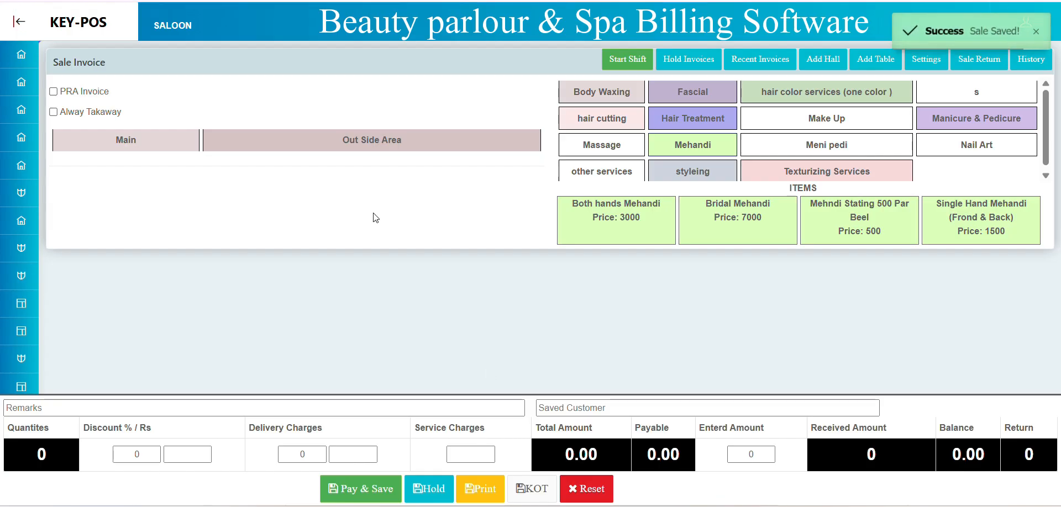
# - Reopen the held Chair 1 order in the Main hall, add Single Hand Mehandi (Frond & Back) and hold it again
pyautogui.click(138, 145)
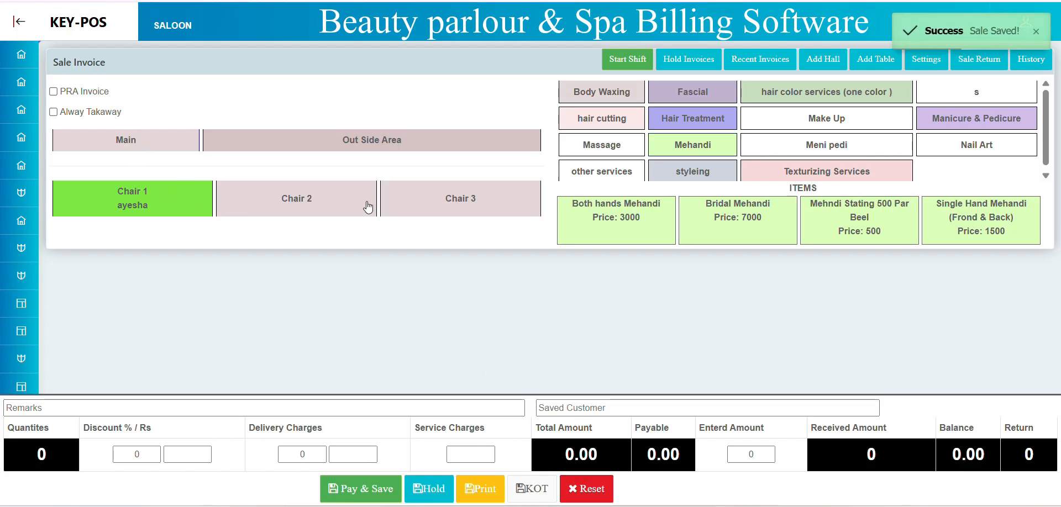
pyautogui.click(185, 215)
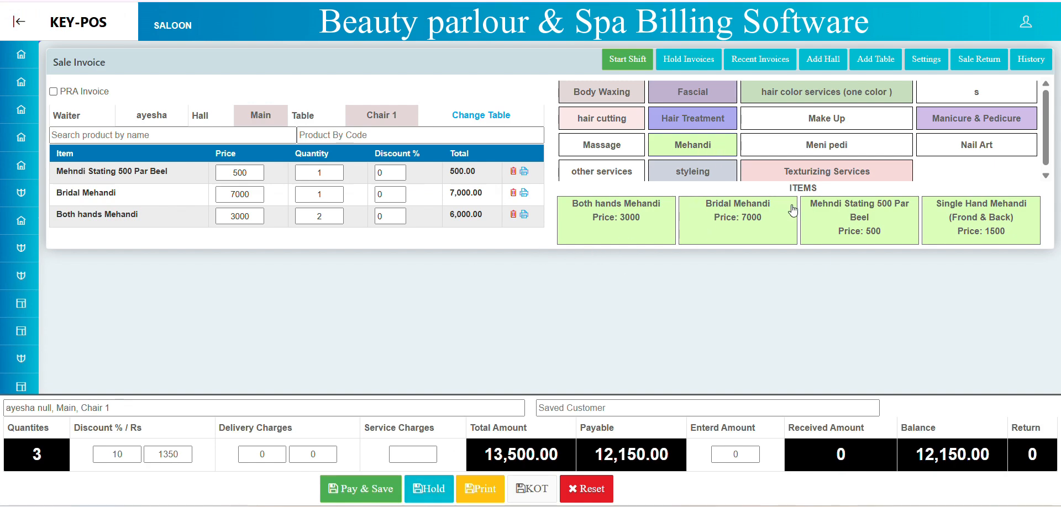
pyautogui.click(961, 221)
pyautogui.click(365, 488)
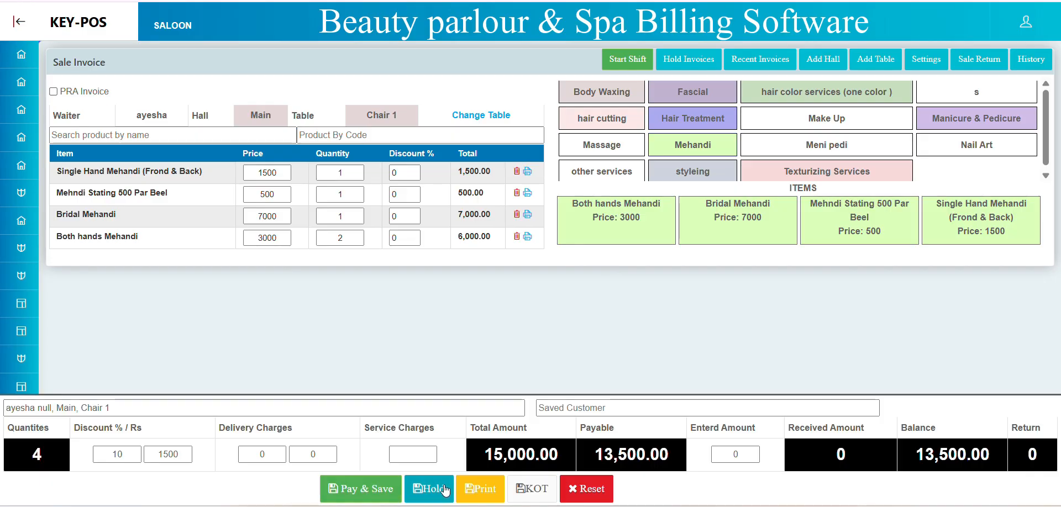
# - Reopen the held Chair 1 order in the Main hall and bring up its receipt for printing
pyautogui.click(169, 150)
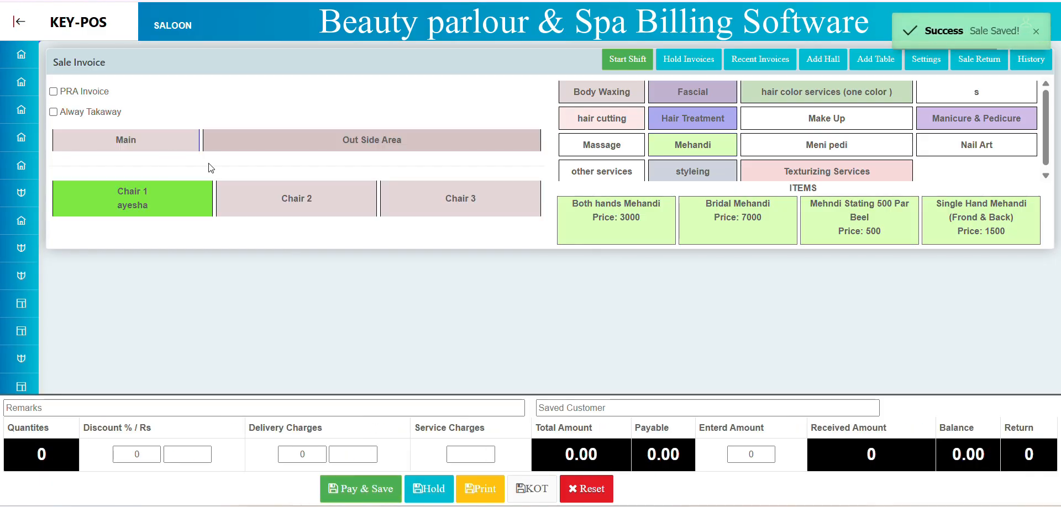
pyautogui.click(161, 207)
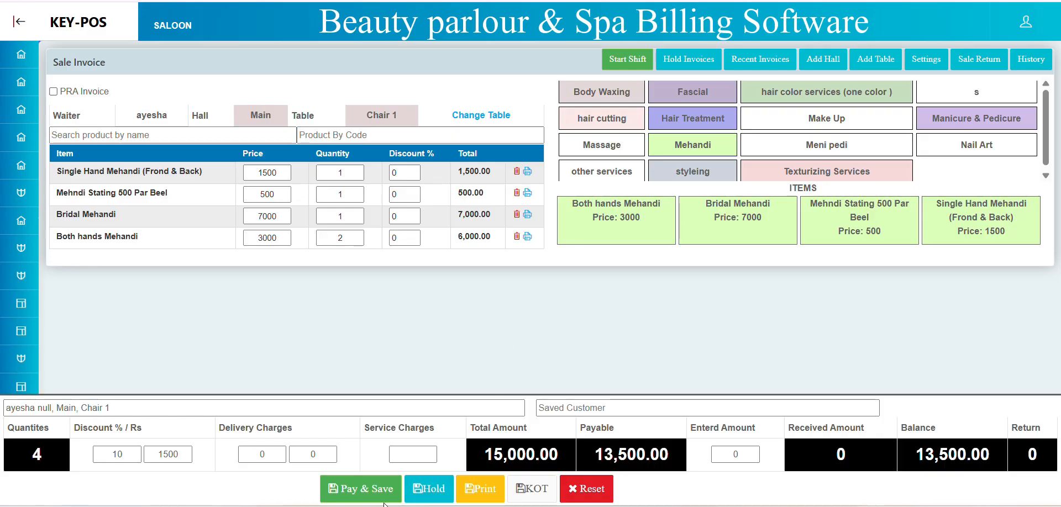
pyautogui.click(476, 489)
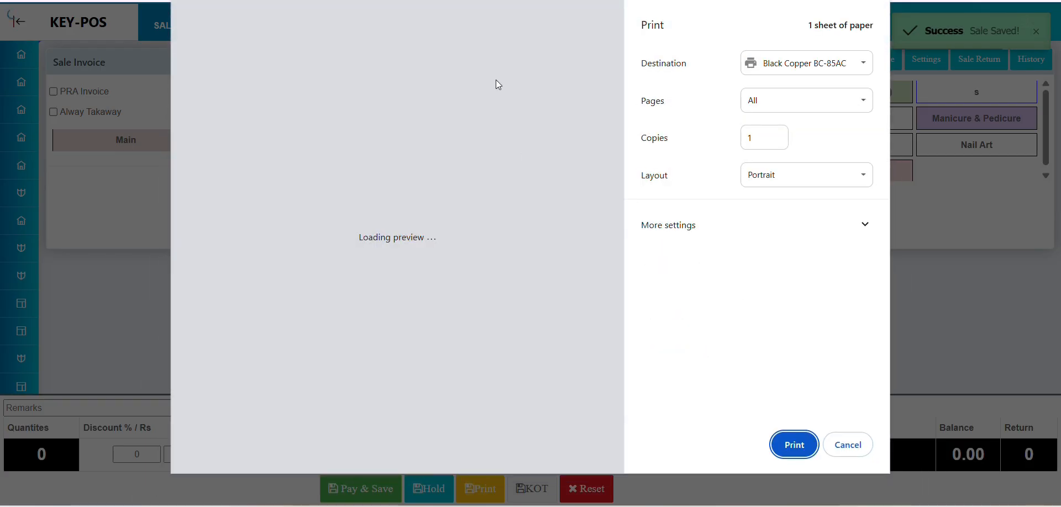
# - Examine the receipt preview's items, totals, operator line and terms and conditions up close, and close the preview without printing
pyautogui.click(209, 404)
pyautogui.click(209, 404)
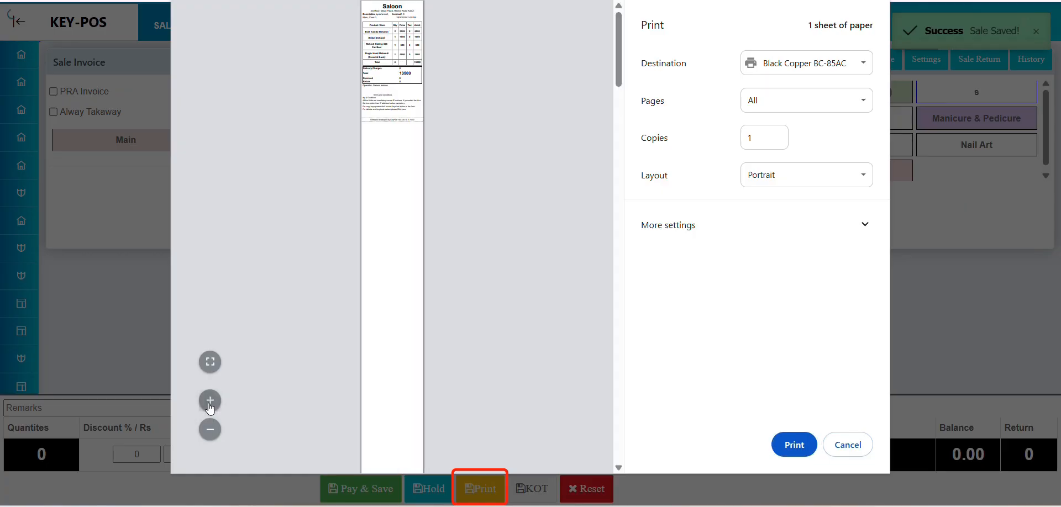
pyautogui.click(209, 404)
pyautogui.click(209, 404)
pyautogui.click(209, 404)
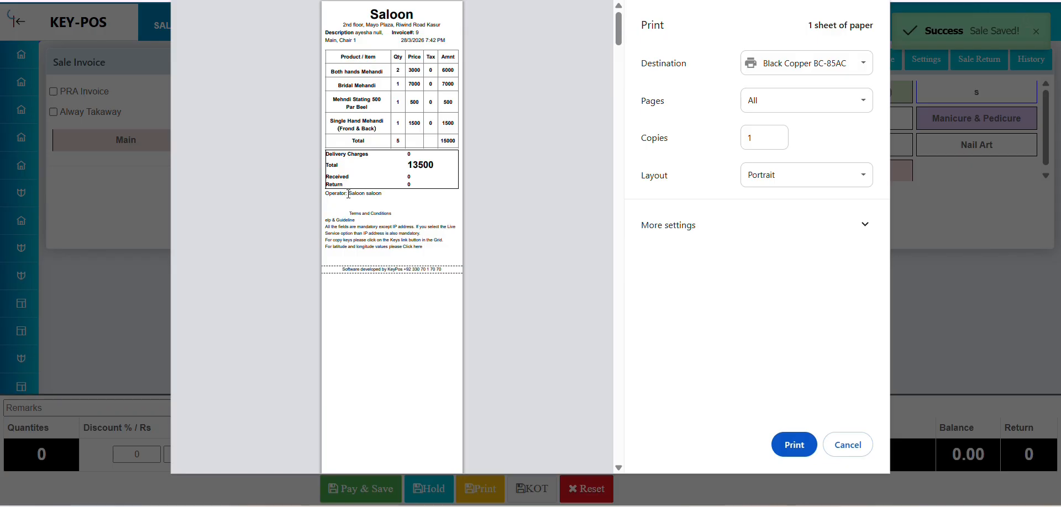
pyautogui.moveTo(349, 193); pyautogui.dragTo(393, 195)
pyautogui.click(381, 244)
pyautogui.moveTo(339, 217); pyautogui.dragTo(428, 247)
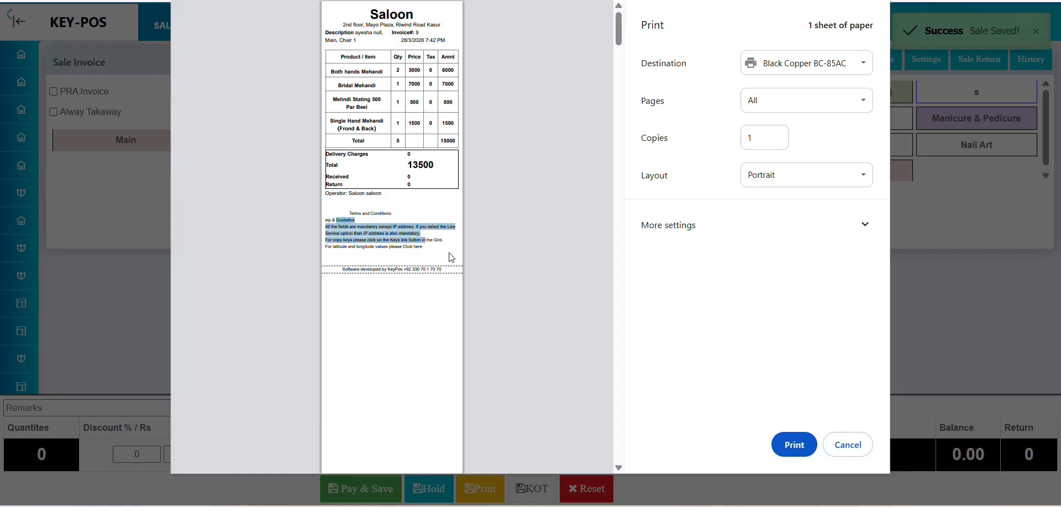
pyautogui.click(384, 229)
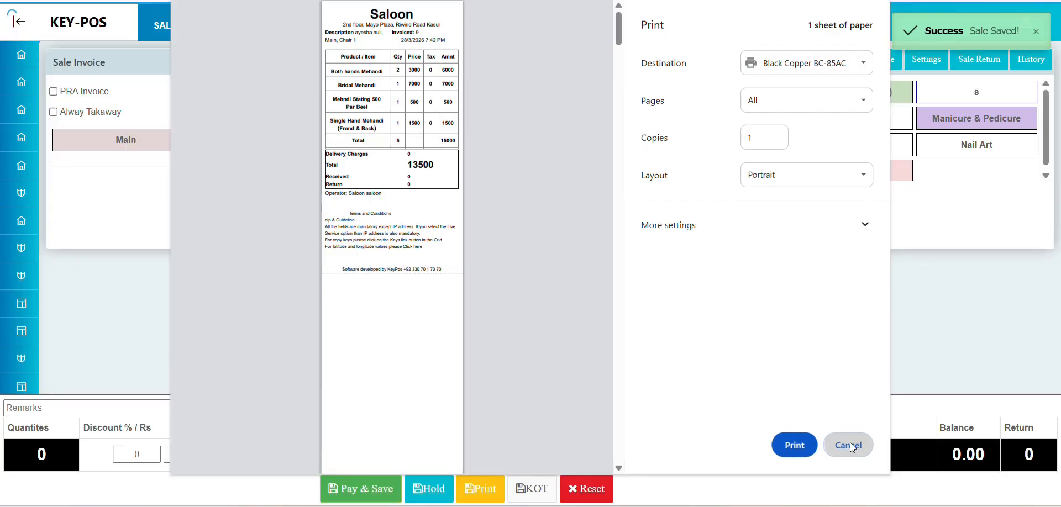
pyautogui.click(850, 446)
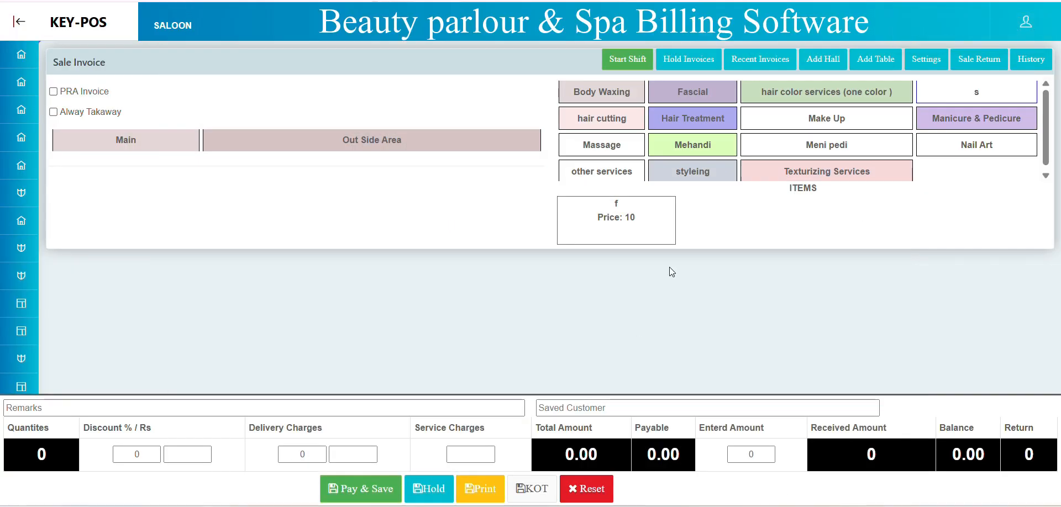
# - Expand the collapsed navigation sidebar to show the module names
pyautogui.click(22, 25)
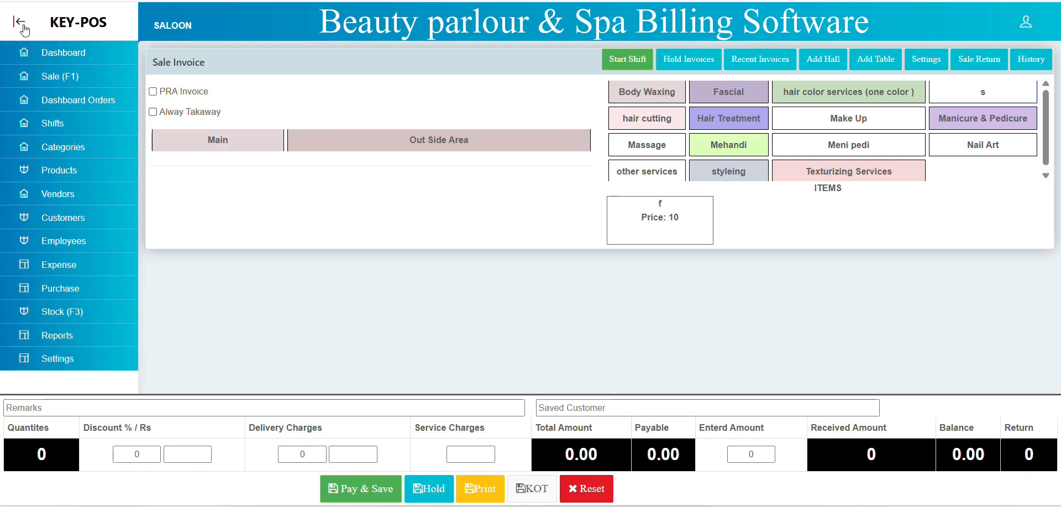